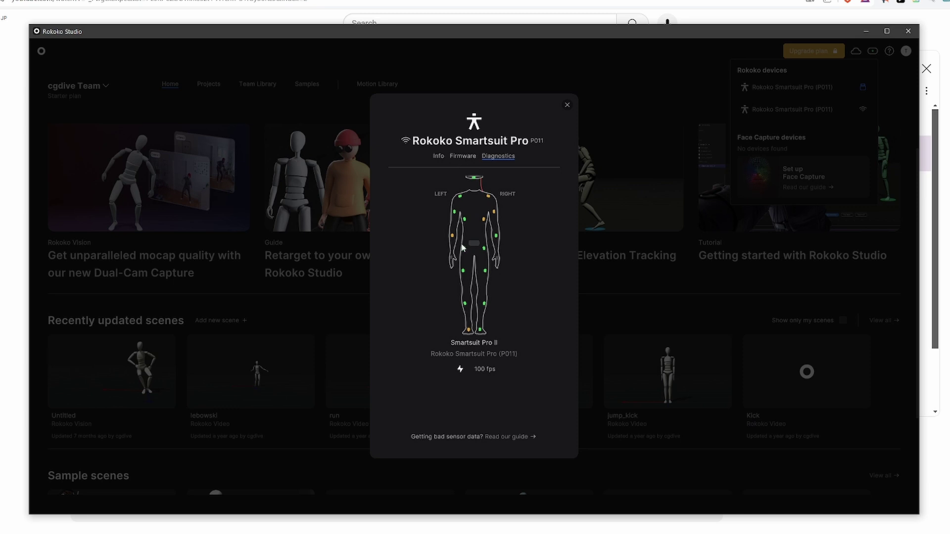
{"action": "mouse_move", "coordinate": [452, 238]}
{"action": "mouse_move", "coordinate": [491, 200]}
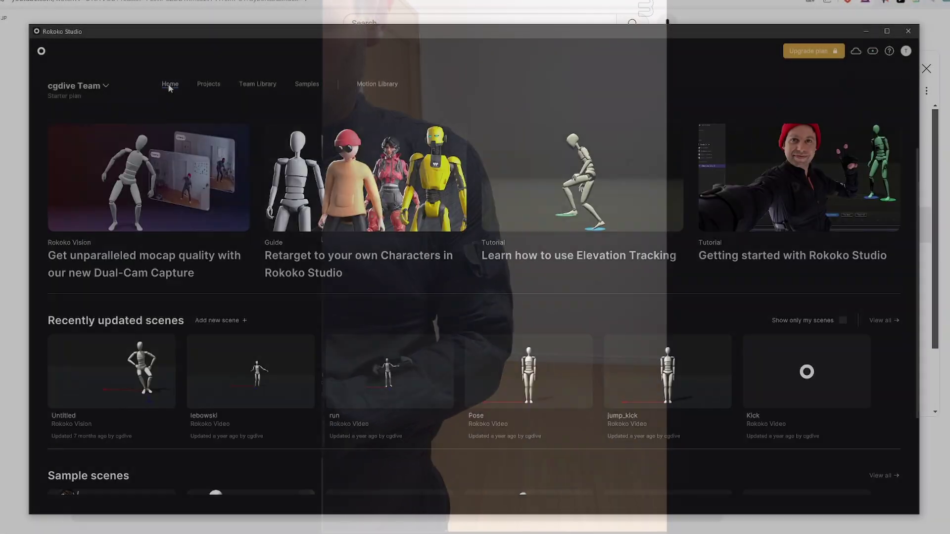
Create a new project named first_project
{"action": "left_click", "coordinate": [208, 84]}
{"action": "left_click", "coordinate": [872, 89]}
{"action": "type", "text": "f"}
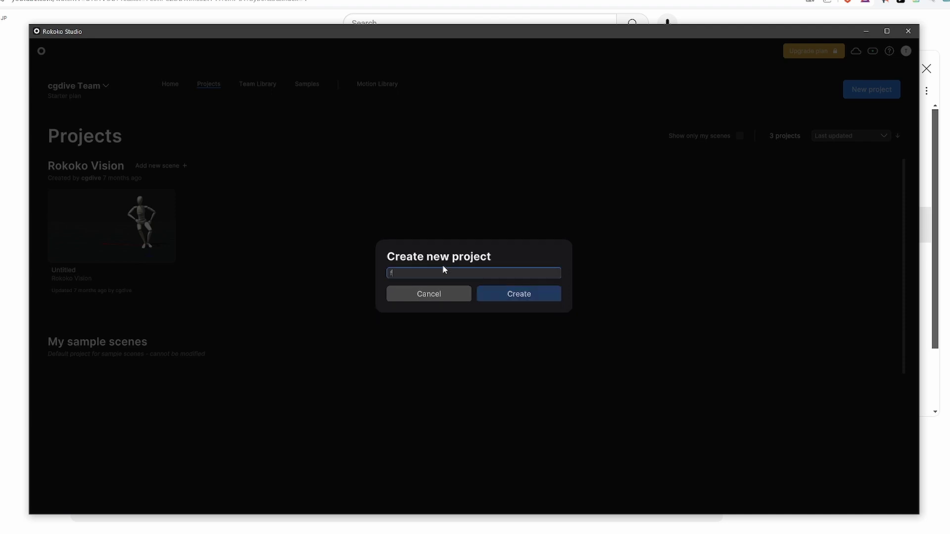
{"action": "type", "text": "irst_project"}
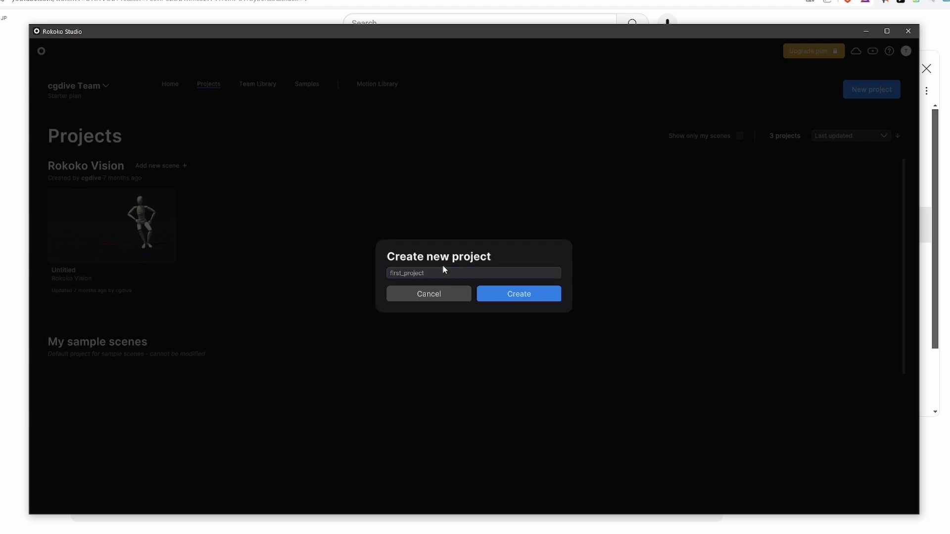
{"action": "left_click", "coordinate": [498, 294]}
Add a new scene named scene1 to first_project
{"action": "left_click", "coordinate": [126, 219]}
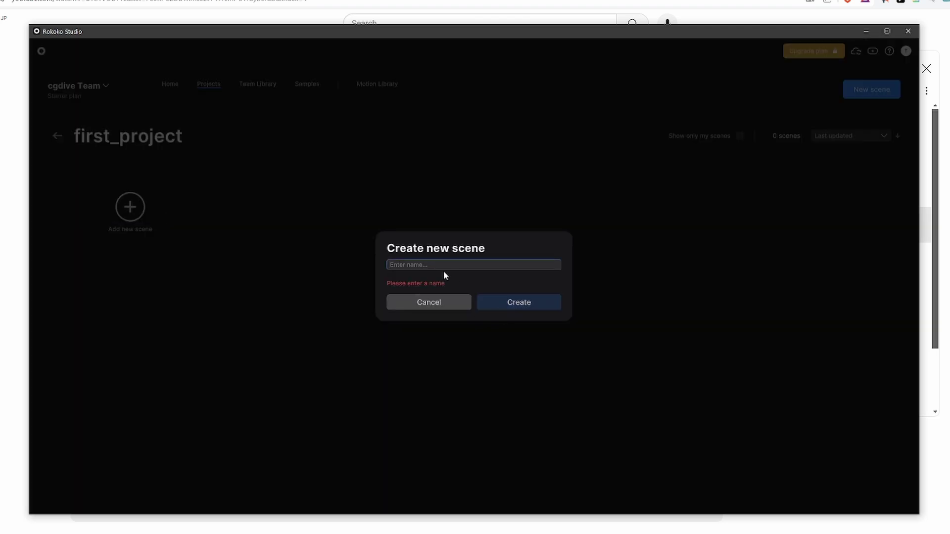
{"action": "type", "text": "scene1"}
{"action": "left_click", "coordinate": [492, 295]}
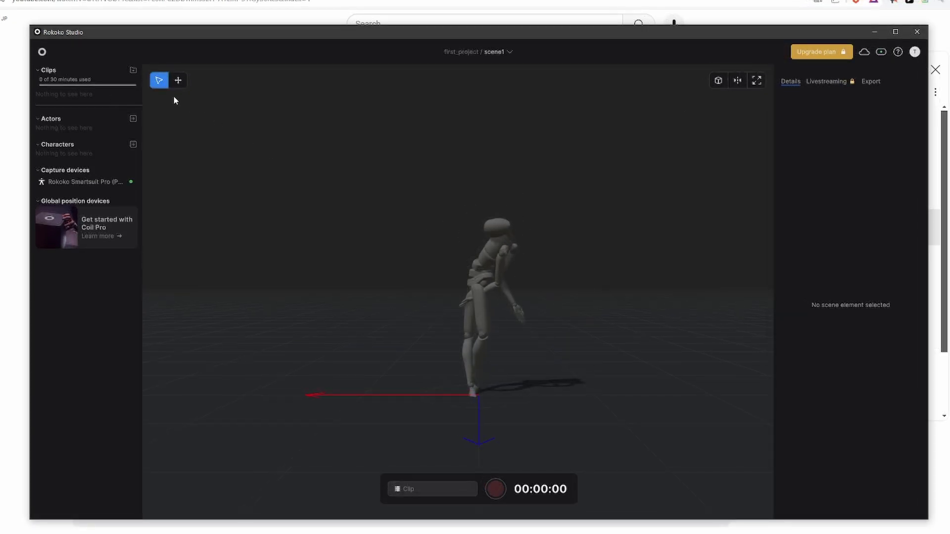
Add an actor with the performer's name and a total height of 170 cm, and pair it with the Rokoko Smartsuit Pro
{"action": "left_click", "coordinate": [133, 119]}
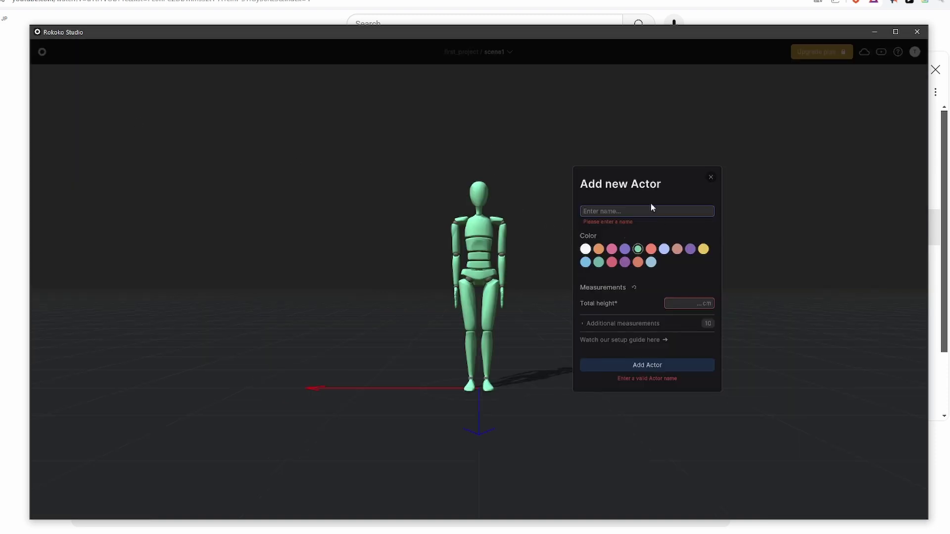
{"action": "type", "text": "Todor"}
{"action": "type", "text": "170"}
{"action": "left_click", "coordinate": [635, 324]}
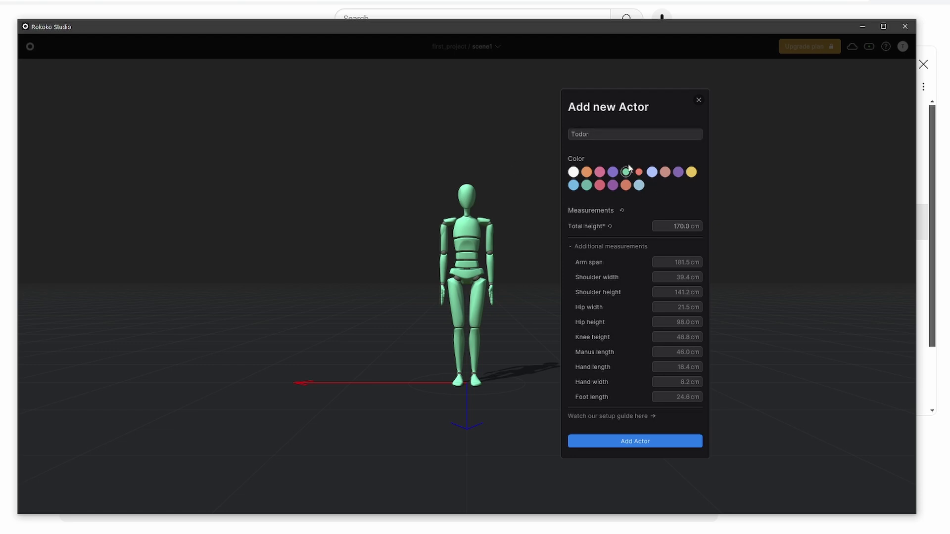
{"action": "left_click", "coordinate": [663, 442]}
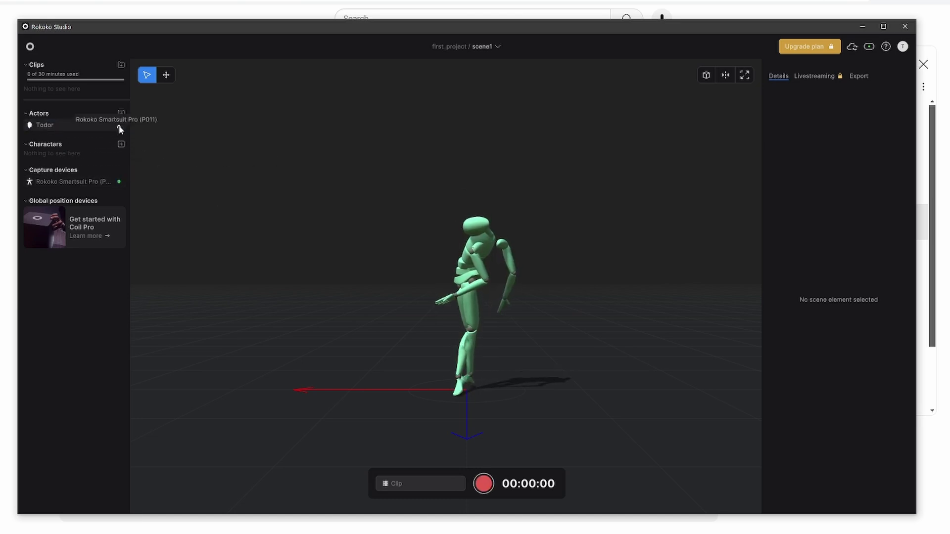
{"action": "left_click", "coordinate": [120, 128]}
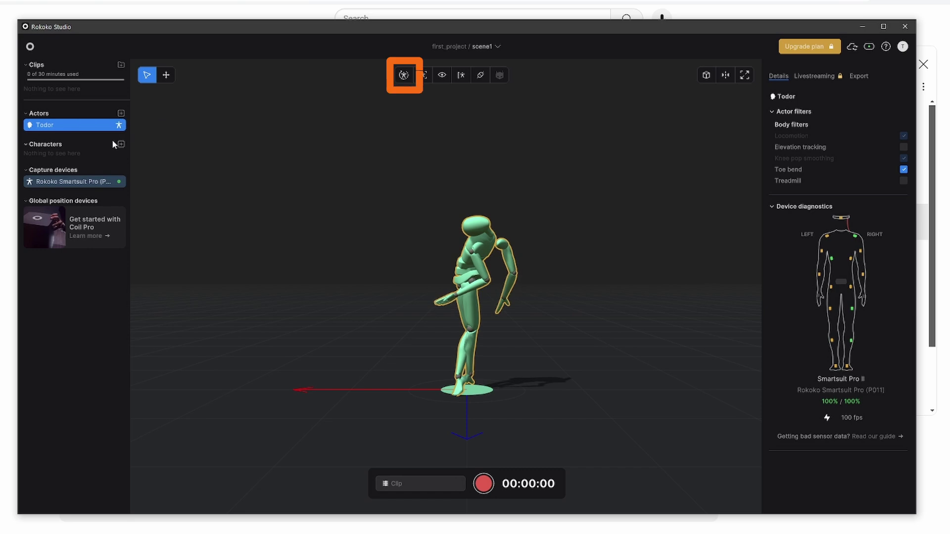
Calibrate the suit actor's pose in scene1, repeating the calibration several times
{"action": "left_click", "coordinate": [404, 79]}
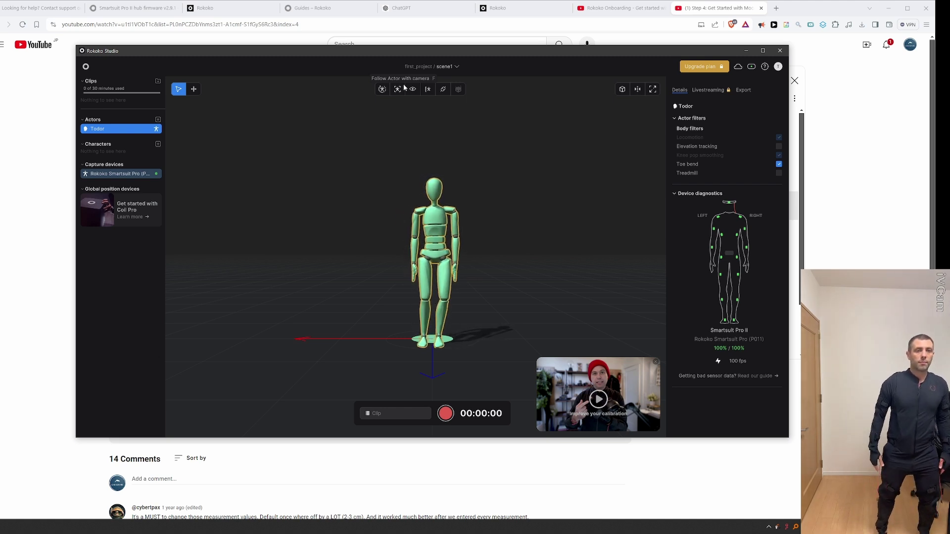
{"action": "left_click", "coordinate": [382, 89]}
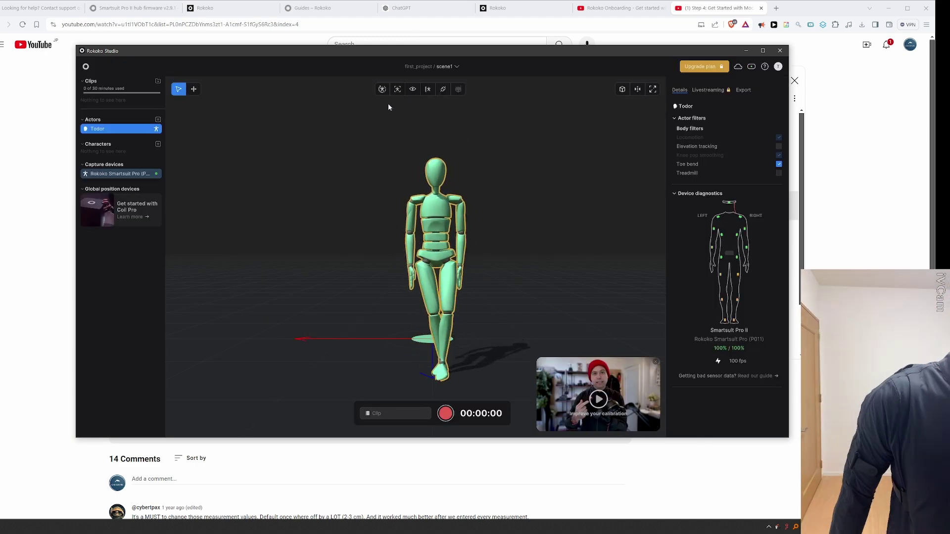
{"action": "left_click", "coordinate": [397, 90]}
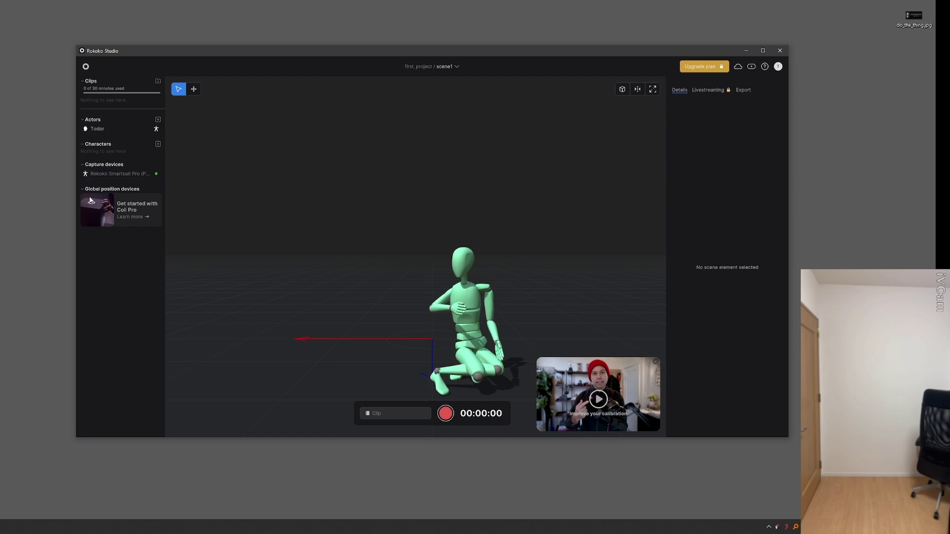
{"action": "left_click", "coordinate": [383, 90]}
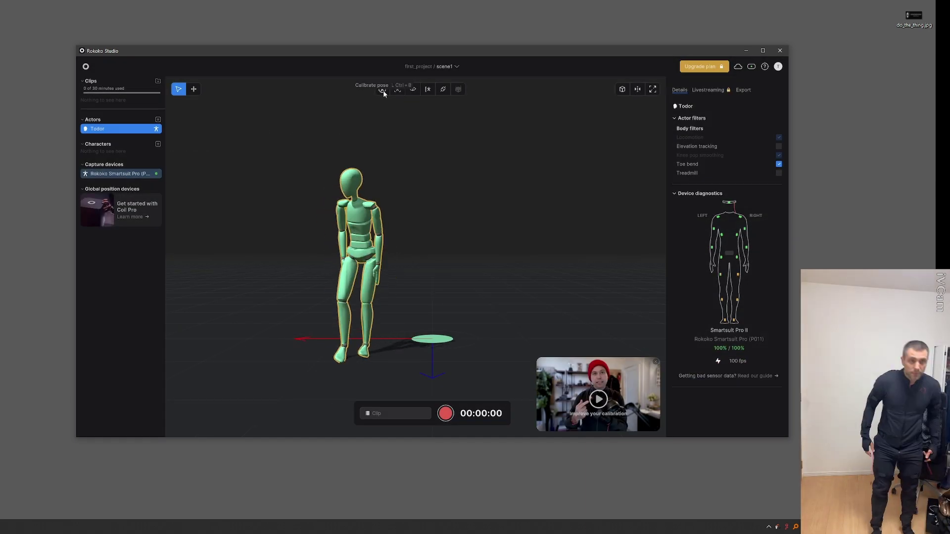
{"action": "left_click", "coordinate": [383, 91]}
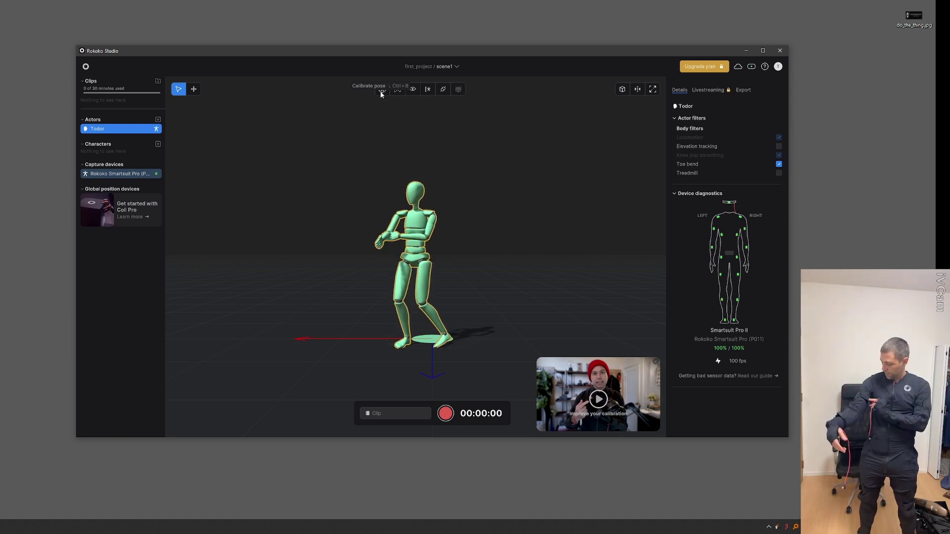
{"action": "left_click", "coordinate": [382, 90]}
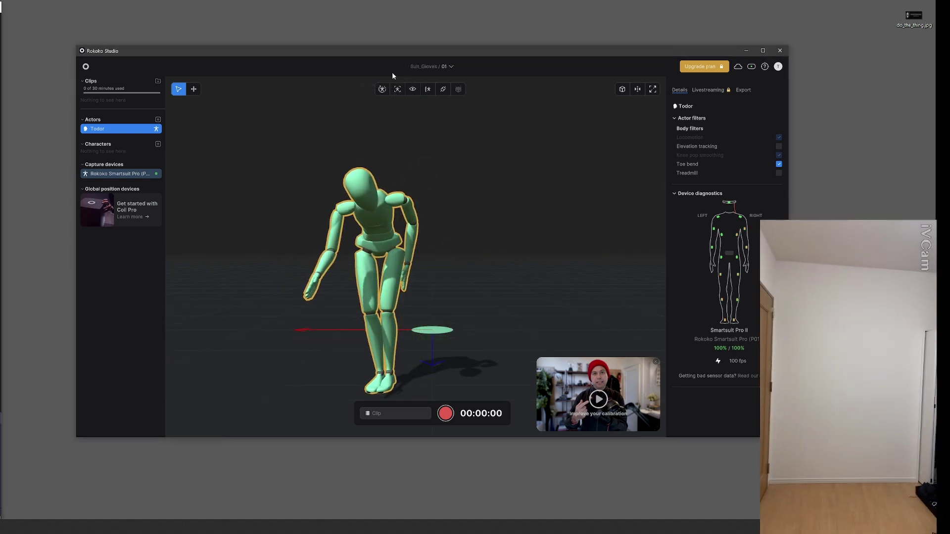
Recalibrate the actor's pose in scene 01 of the Suit_Gloves project
{"action": "left_click", "coordinate": [381, 90]}
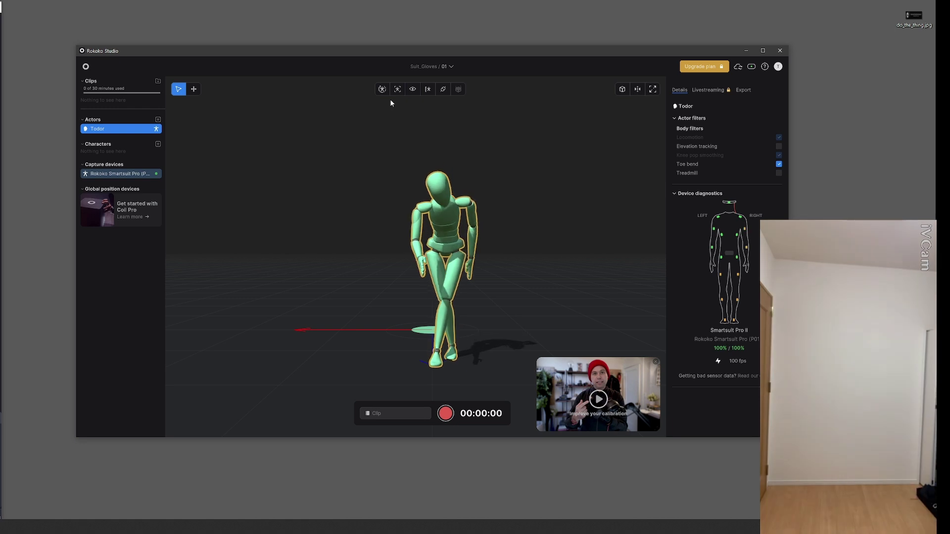
{"action": "left_click", "coordinate": [383, 90]}
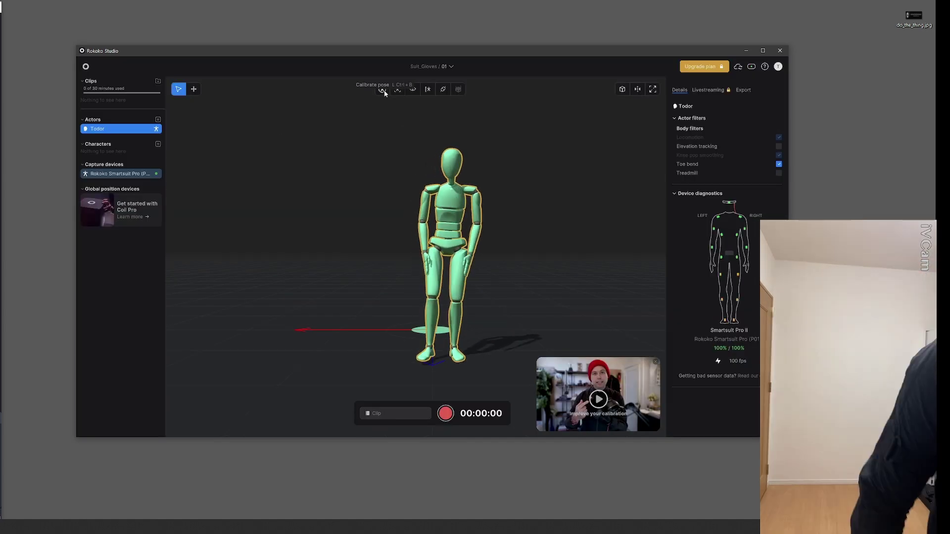
{"action": "left_click", "coordinate": [381, 91]}
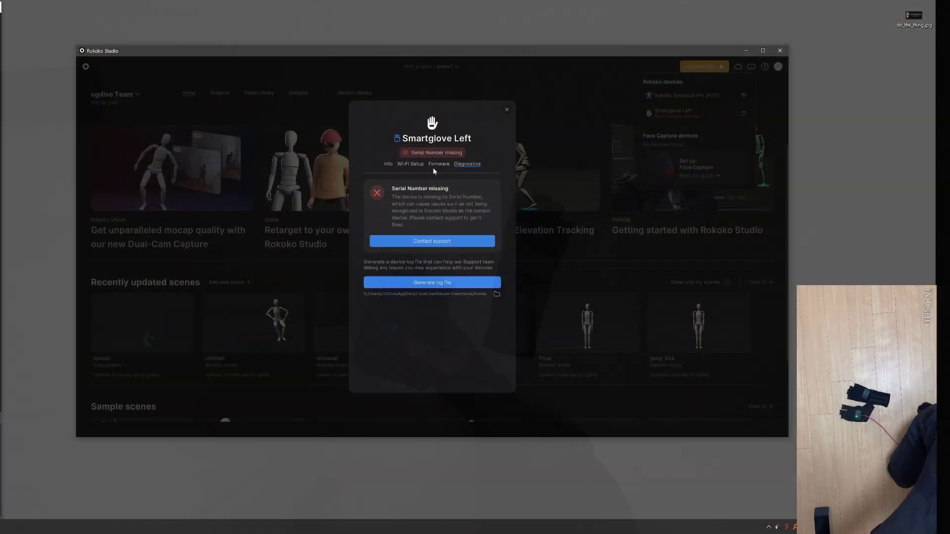
Start the hub firmware update for the left Smartglove
{"action": "left_click", "coordinate": [436, 165]}
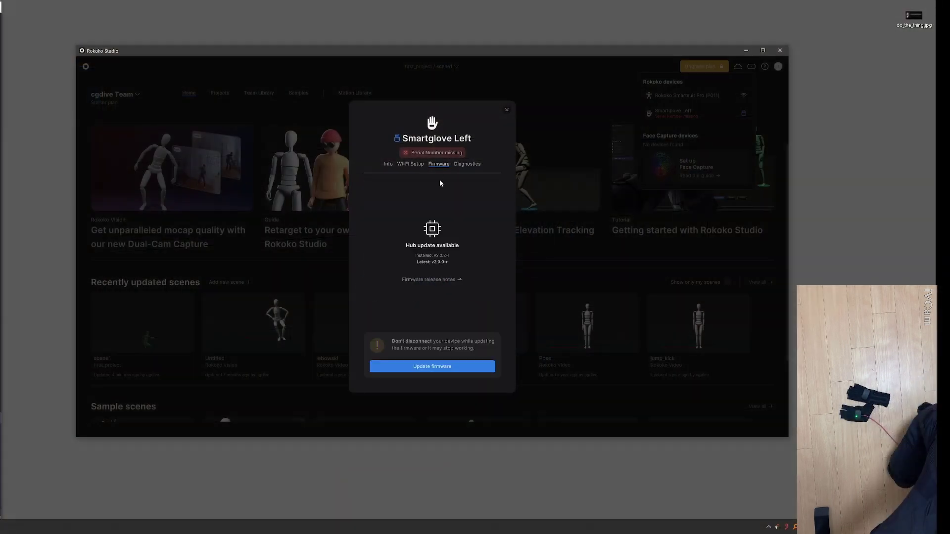
{"action": "left_click", "coordinate": [442, 367]}
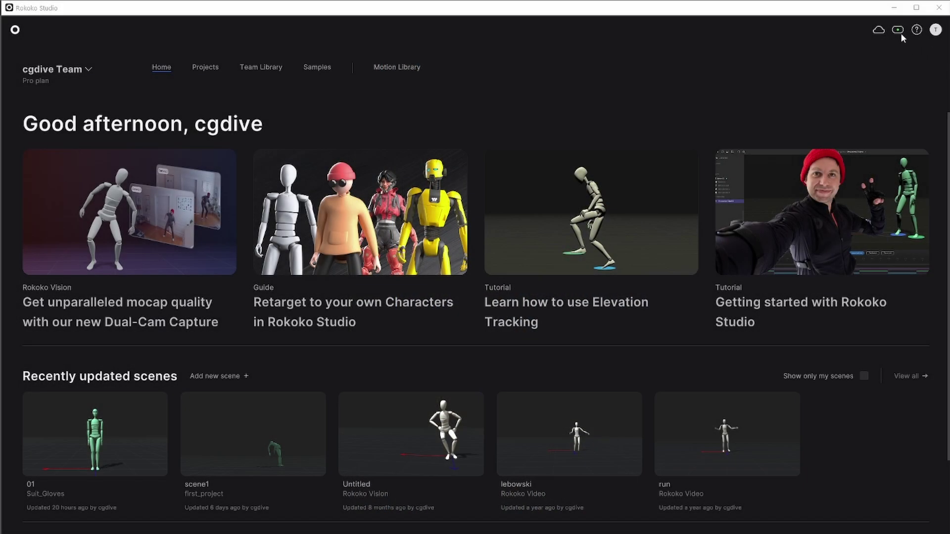
Check the list of connected Rokoko devices, and open scene 01 of the Suit_Gloves project
{"action": "left_click", "coordinate": [899, 30]}
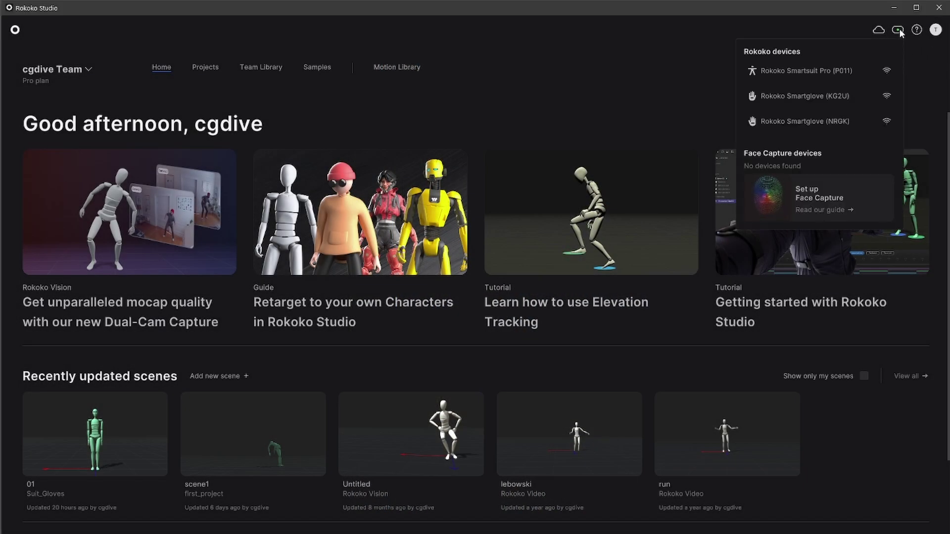
{"action": "left_click", "coordinate": [899, 28]}
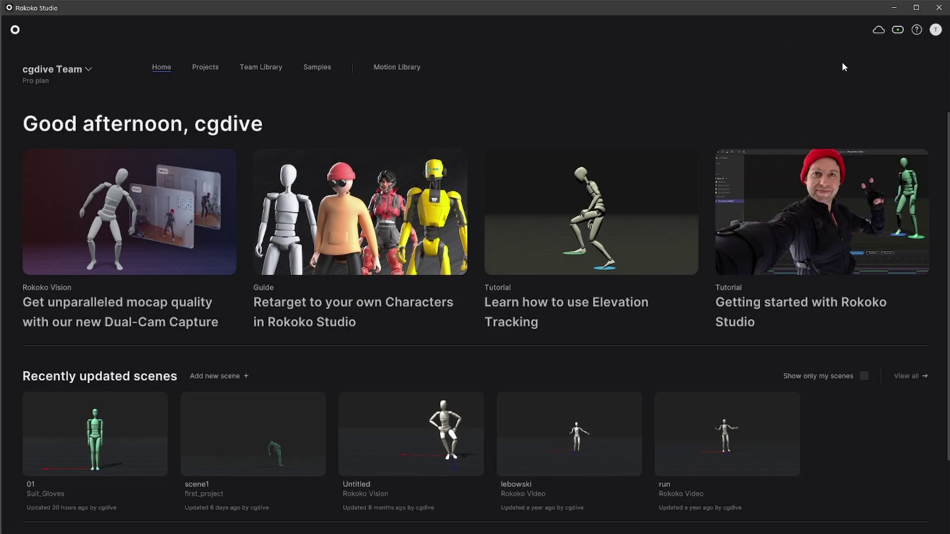
{"action": "left_click", "coordinate": [213, 72]}
{"action": "left_click", "coordinate": [96, 220]}
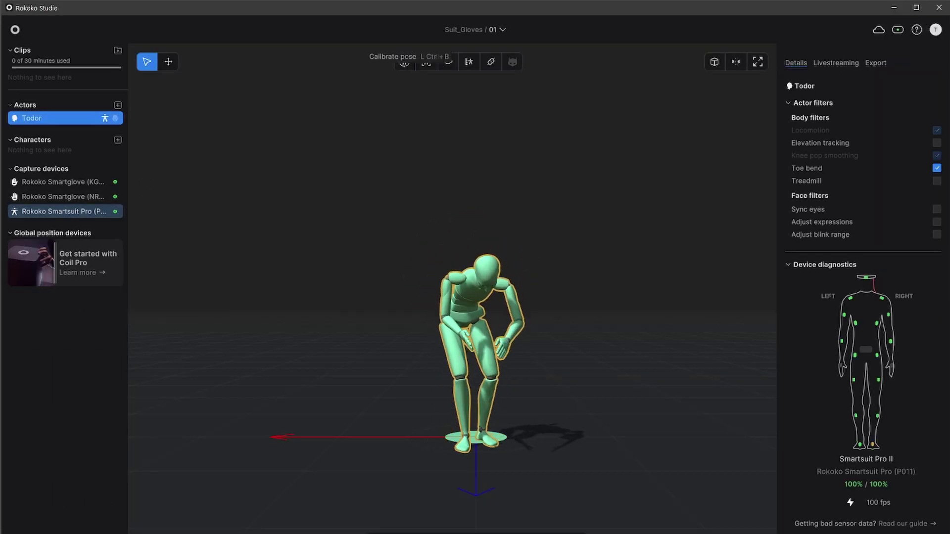
Pair both Smartgloves with the actor and calibrate its pose
{"action": "left_click_drag", "start_coordinate": [86, 119], "coordinate": [87, 119]}
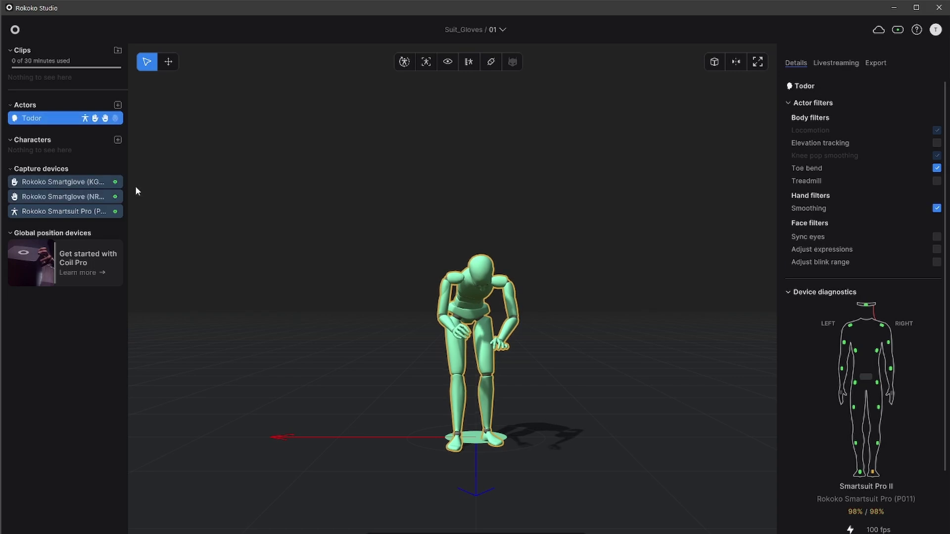
{"action": "left_click", "coordinate": [405, 62]}
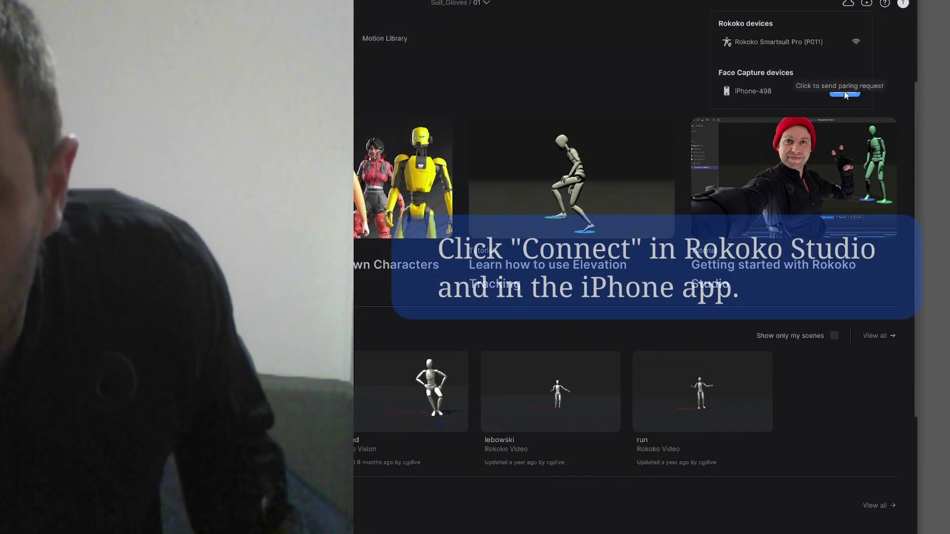
Send a pairing request to the iPhone-498 to connect it as a face capture device
{"action": "left_click", "coordinate": [845, 92]}
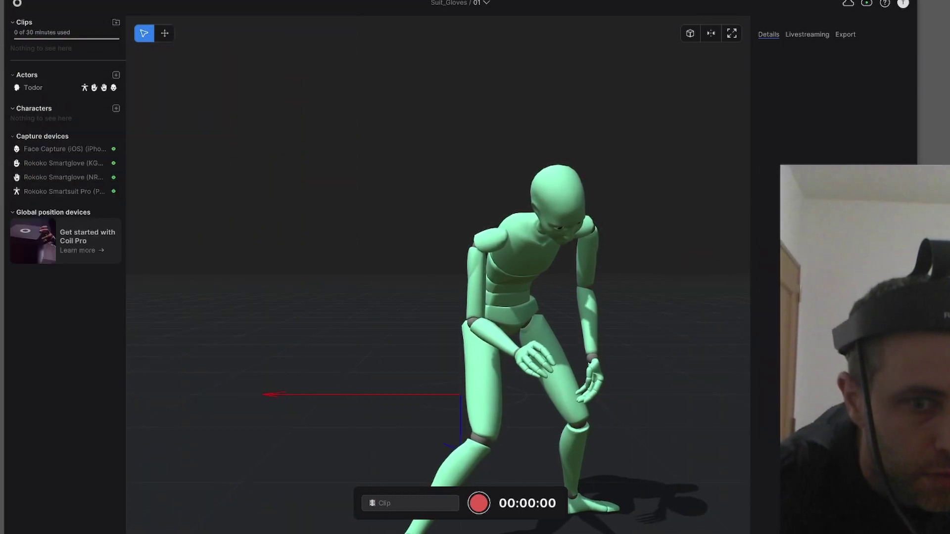
{"action": "left_click", "coordinate": [54, 193]}
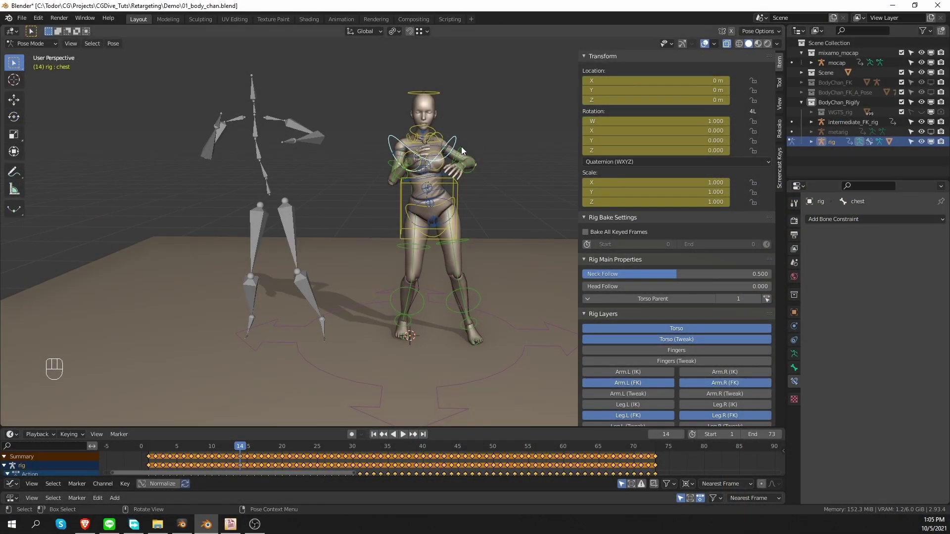
Switch to Blender and play the animation with the upper_arm_fk.L control selected, hiding the viewport overlays and showing them again
{"action": "left_click", "coordinate": [461, 147]}
{"action": "key", "text": "shift+space"}
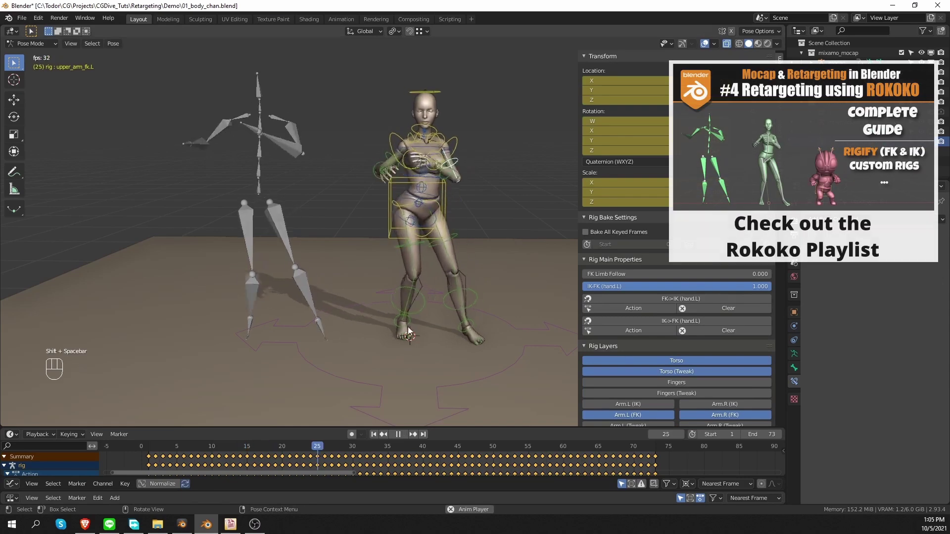
{"action": "key", "text": "shift+alt+z"}
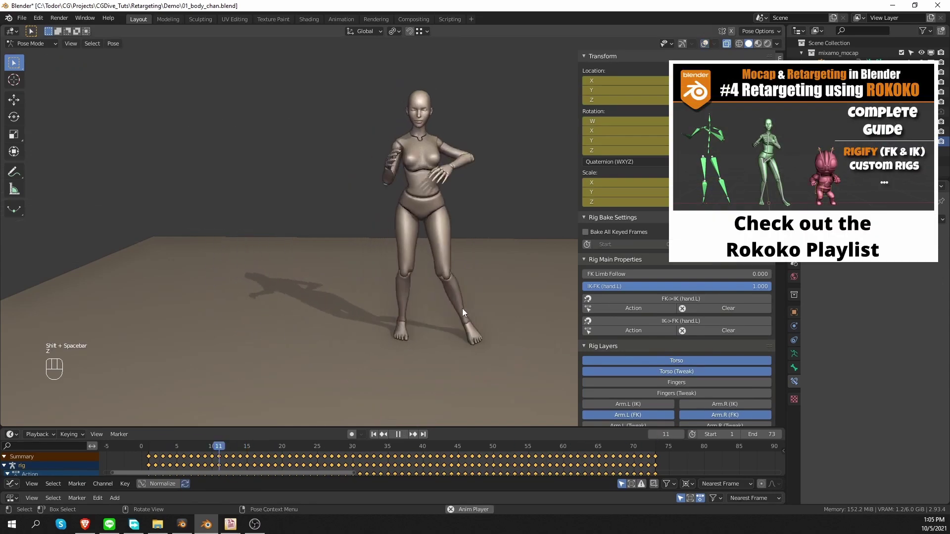
{"action": "key", "text": "shift+alt+z"}
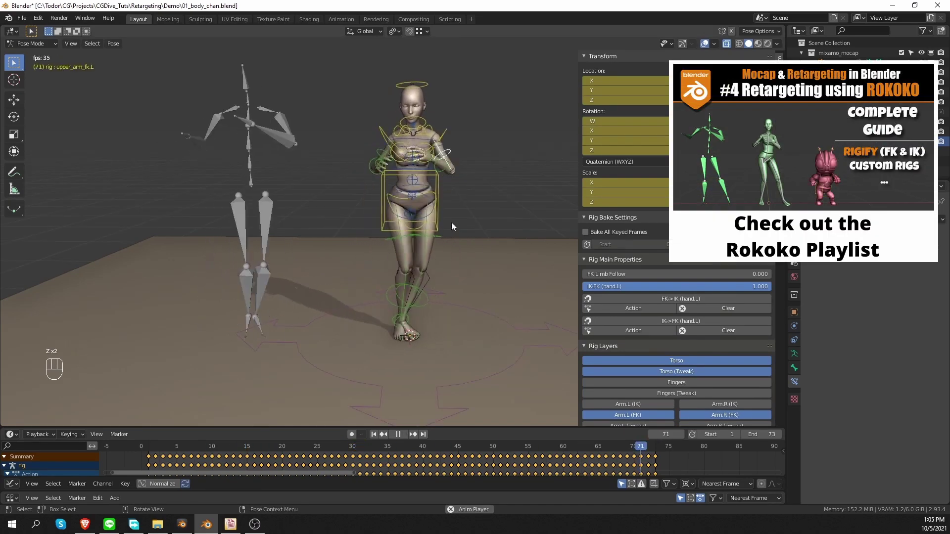